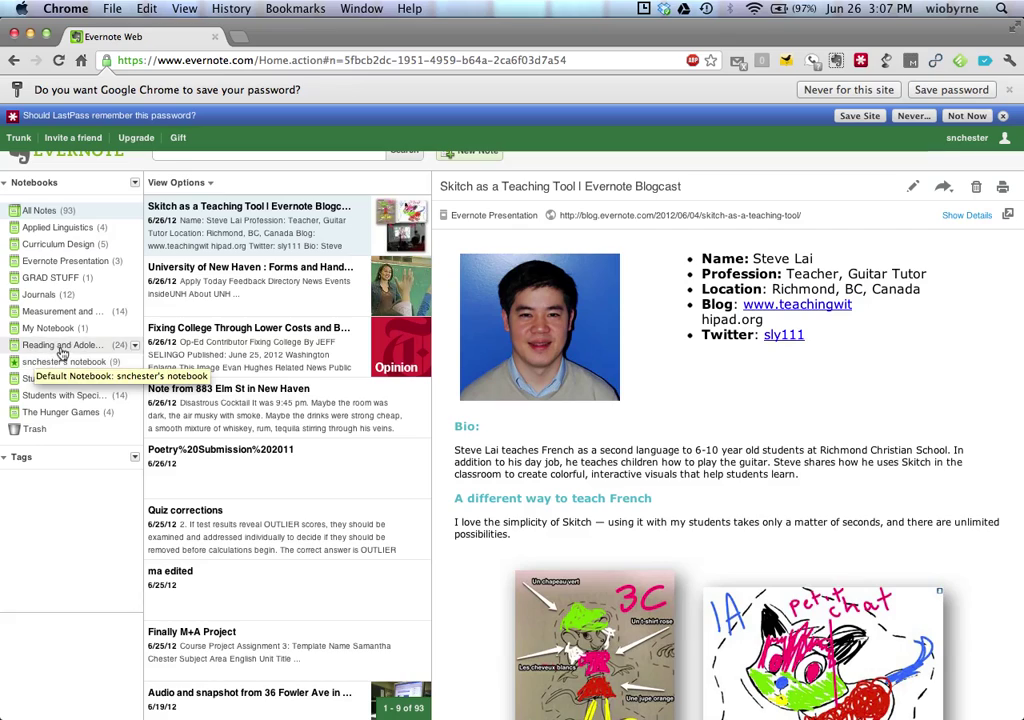
- Show the Definition note in the Measurement and Assessment notebook and dismiss the tip about changing multiple notes
left_click(70, 314)
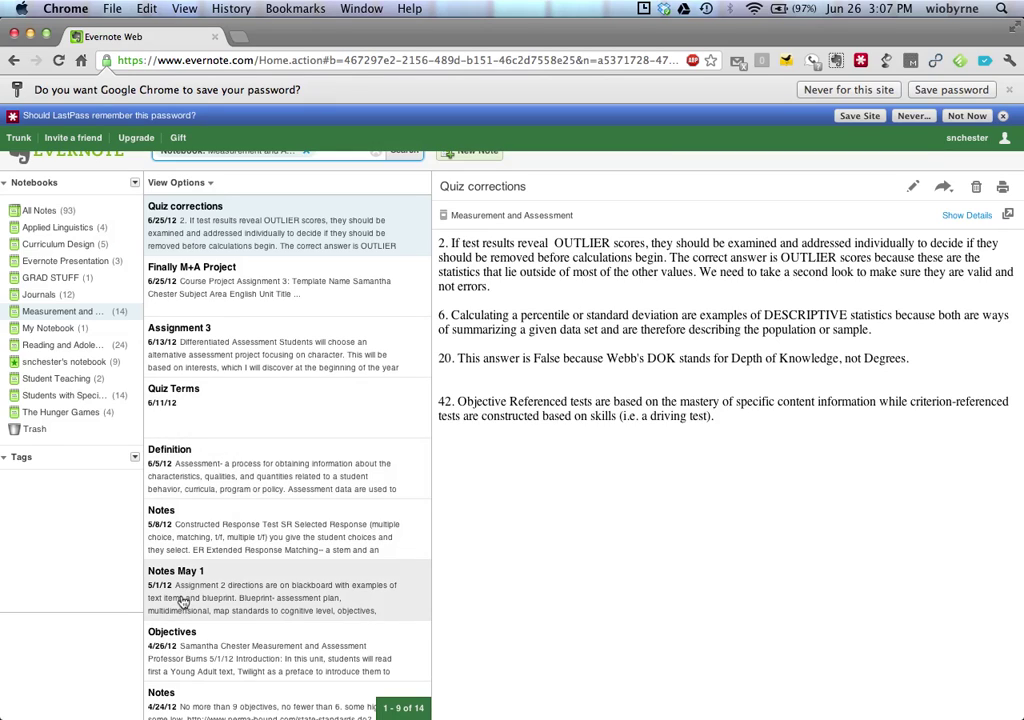
left_click(231, 473)
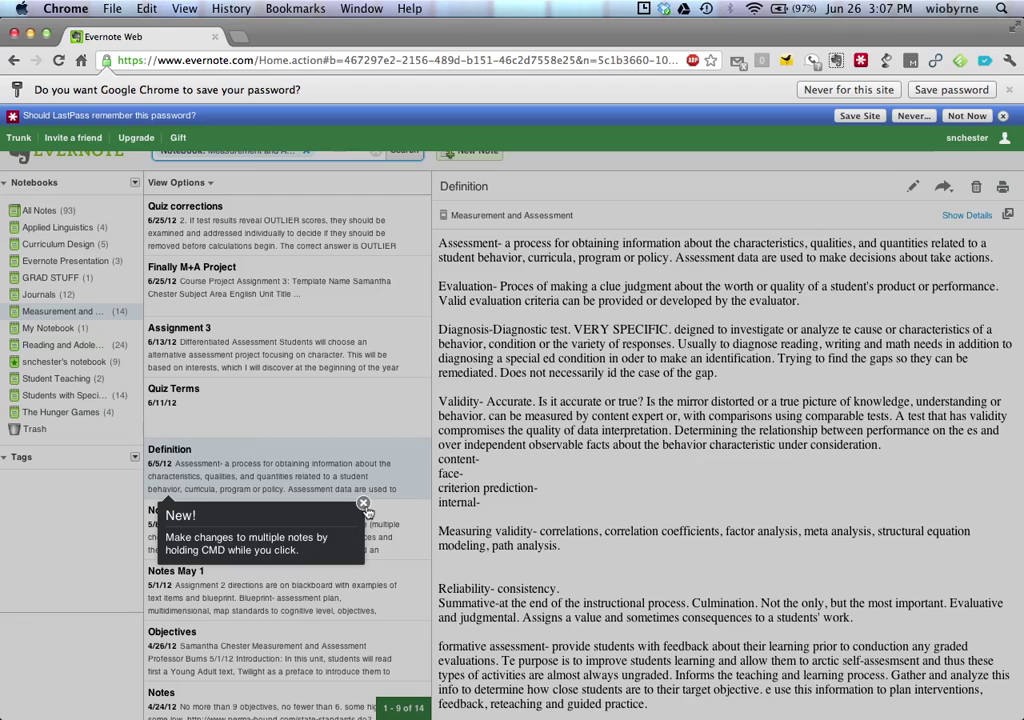
left_click(306, 230)
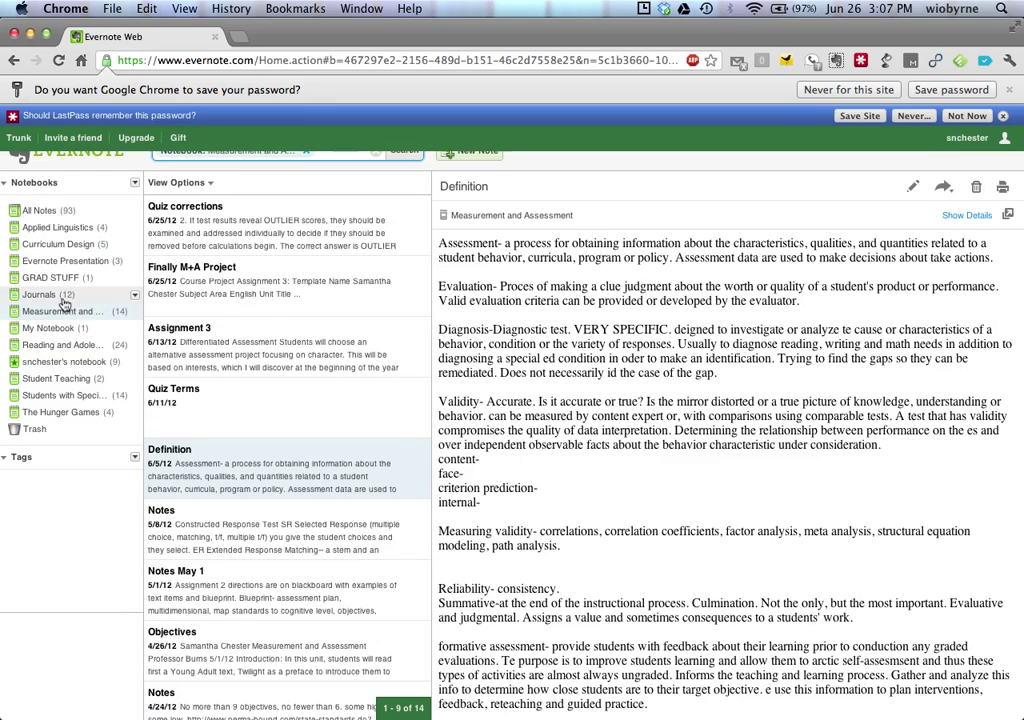
- View the GRAD STUFF notebook, dismissing the LastPass save-password prompt, and return to the list of all notes
left_click(52, 278)
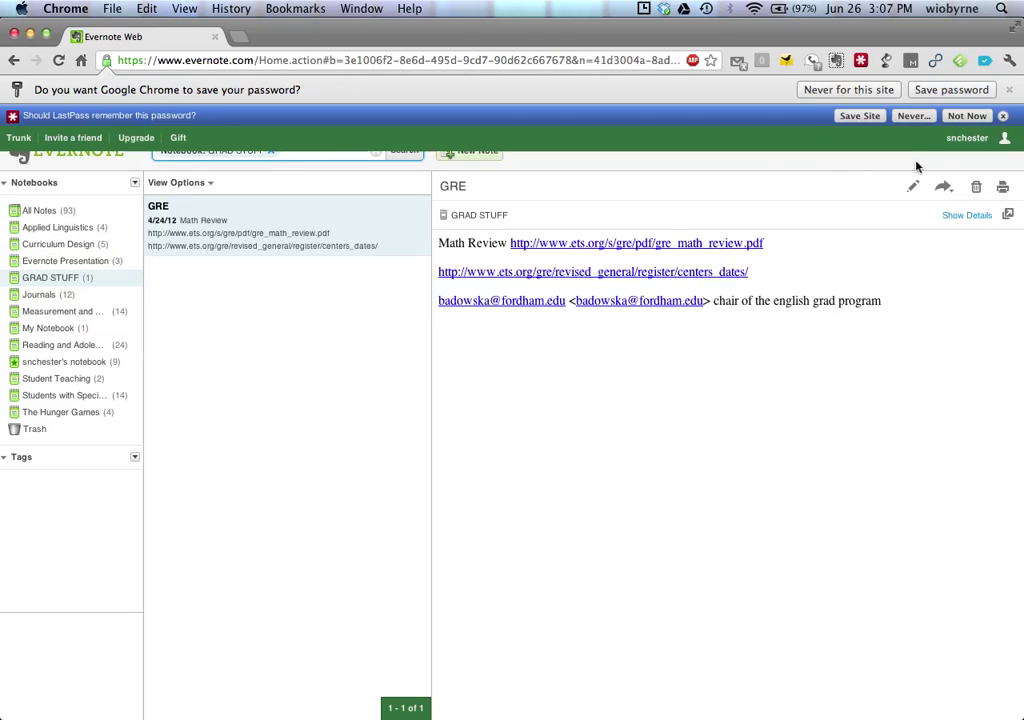
left_click(1003, 116)
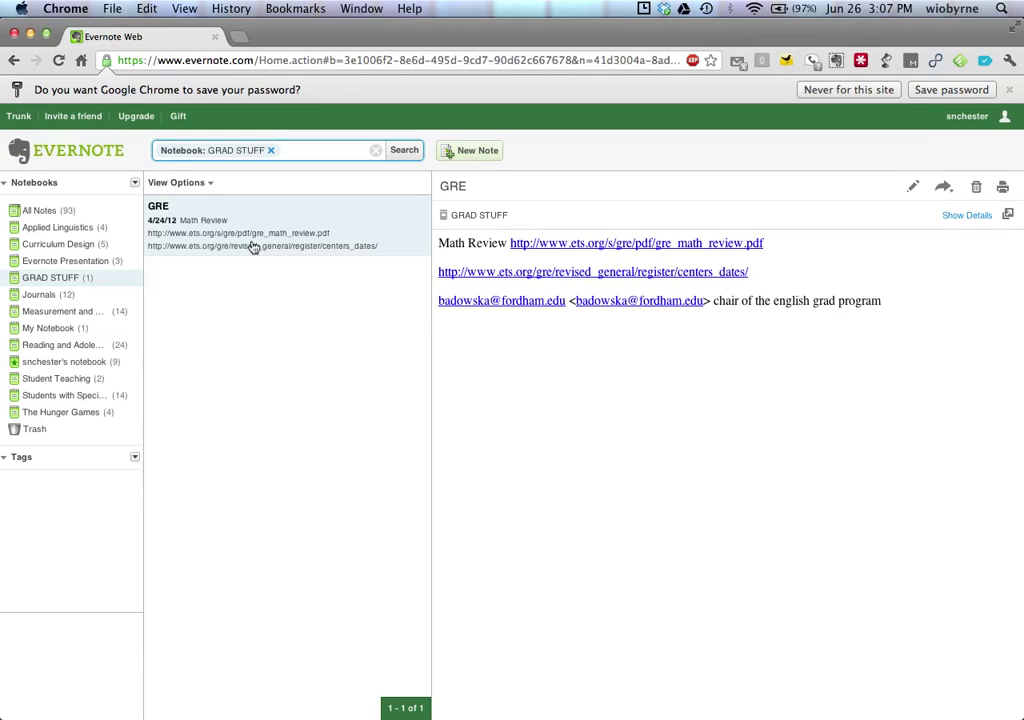
left_click(40, 211)
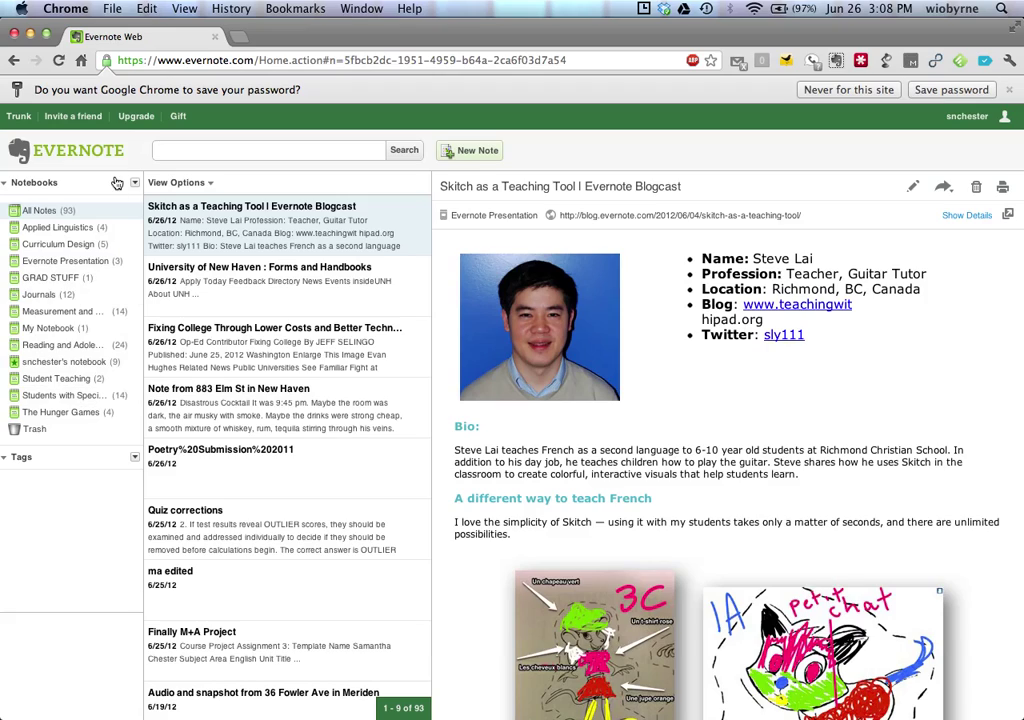
- Download the KWL Presentation.ppt attachment from the KWL Presentation note in the Reading and Adolescent Literature notebook
left_click(55, 349)
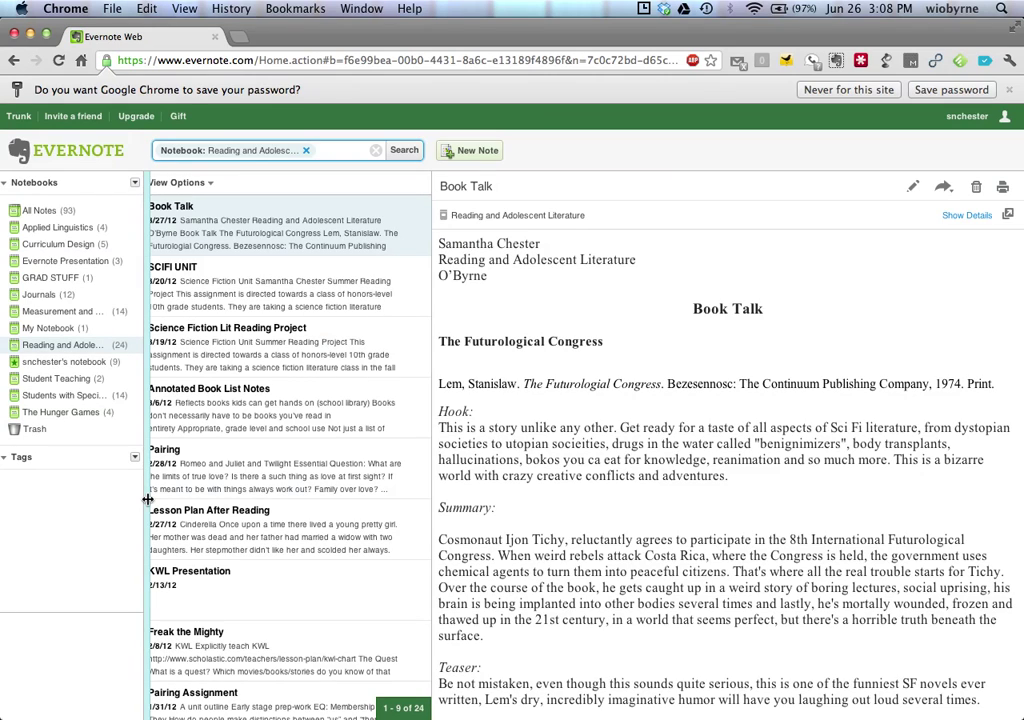
left_click(240, 582)
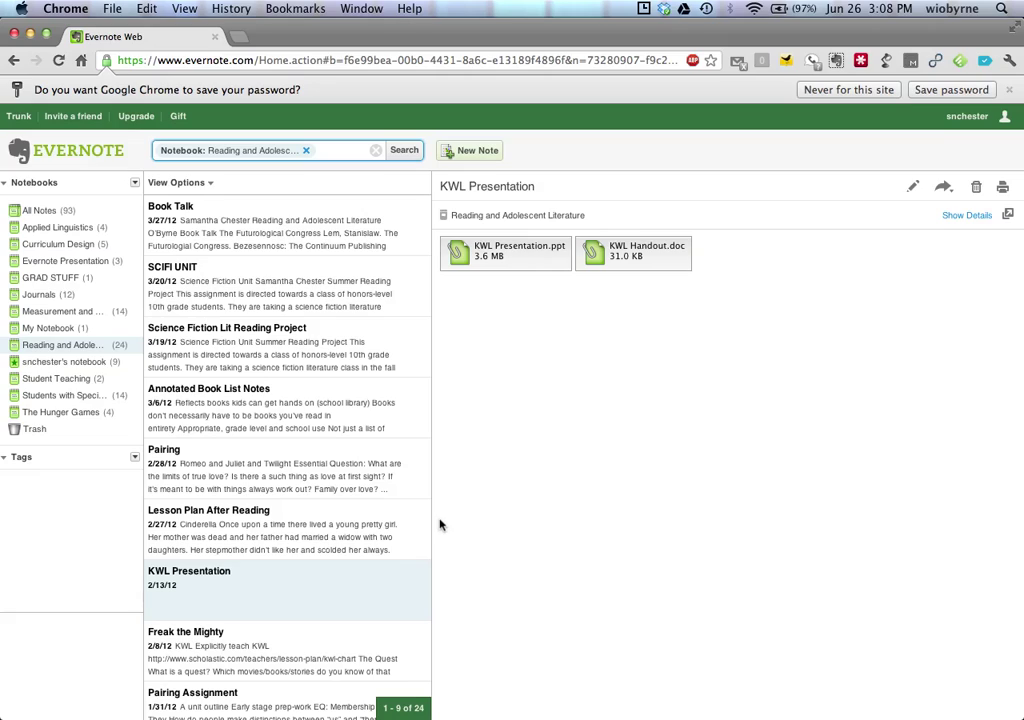
left_click(550, 255)
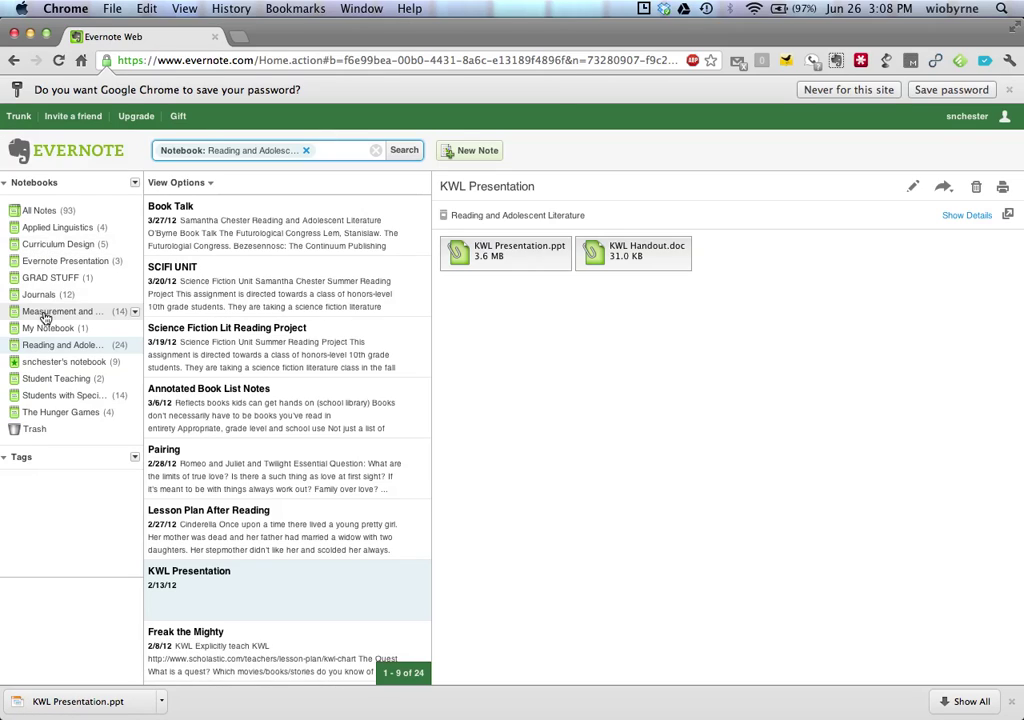
- Look through the text and images of the Skitch as a Teaching Tool note in the Evernote Presentation notebook
left_click(60, 262)
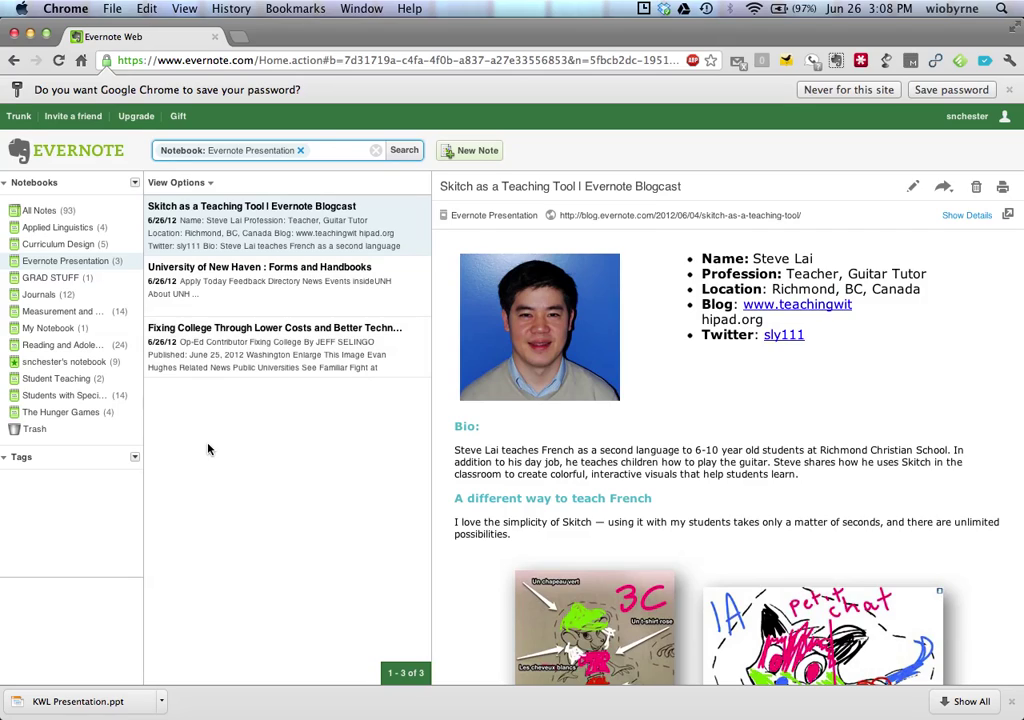
mouse_move(1021, 496)
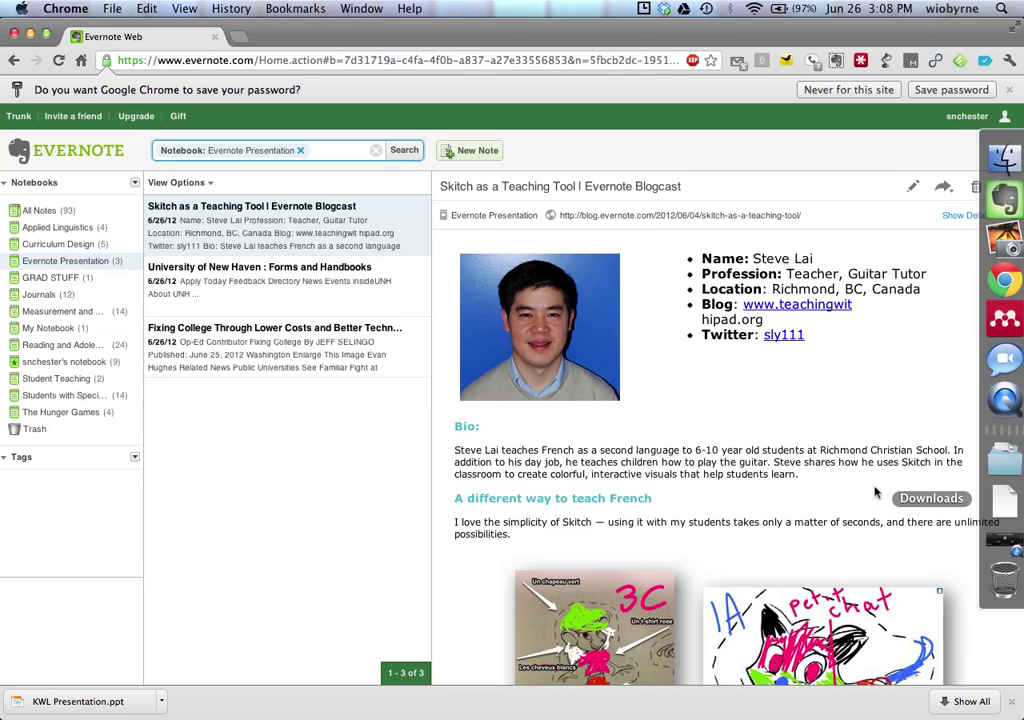
scroll(792, 503, "down", 15)
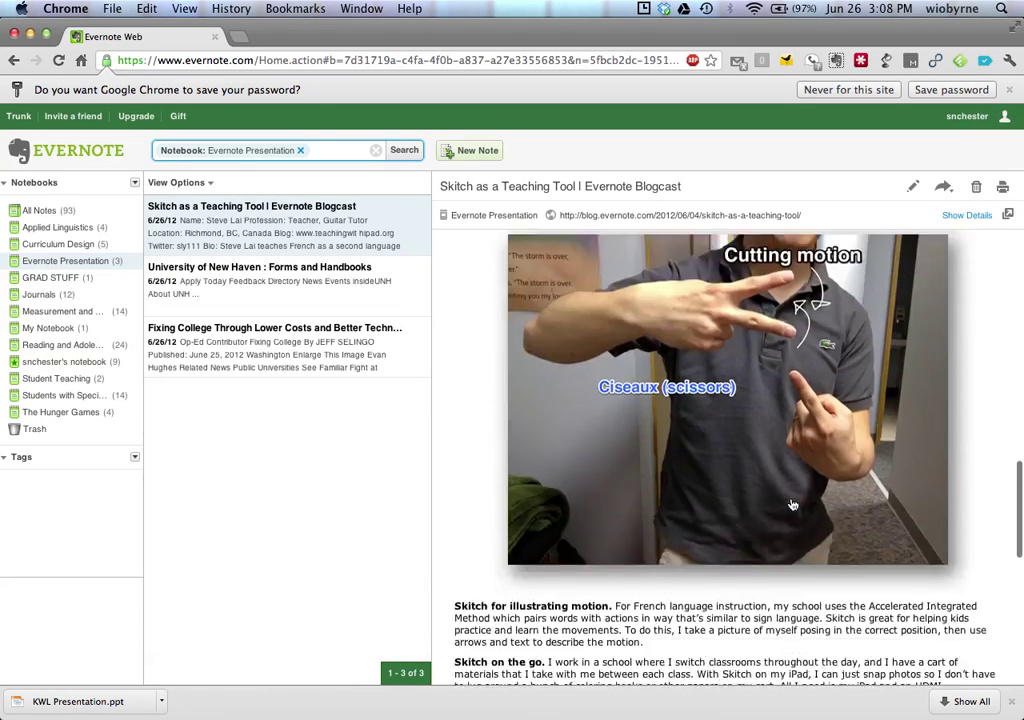
scroll(792, 497, "down", 10)
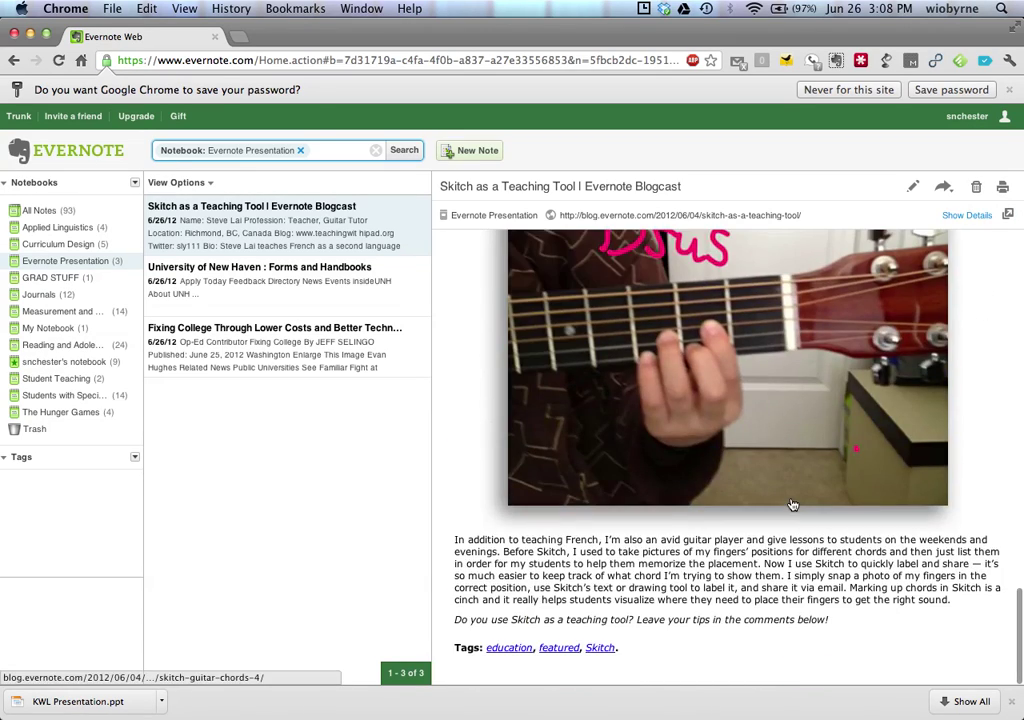
scroll(792, 500, "up", 5)
scroll(792, 503, "up", 10)
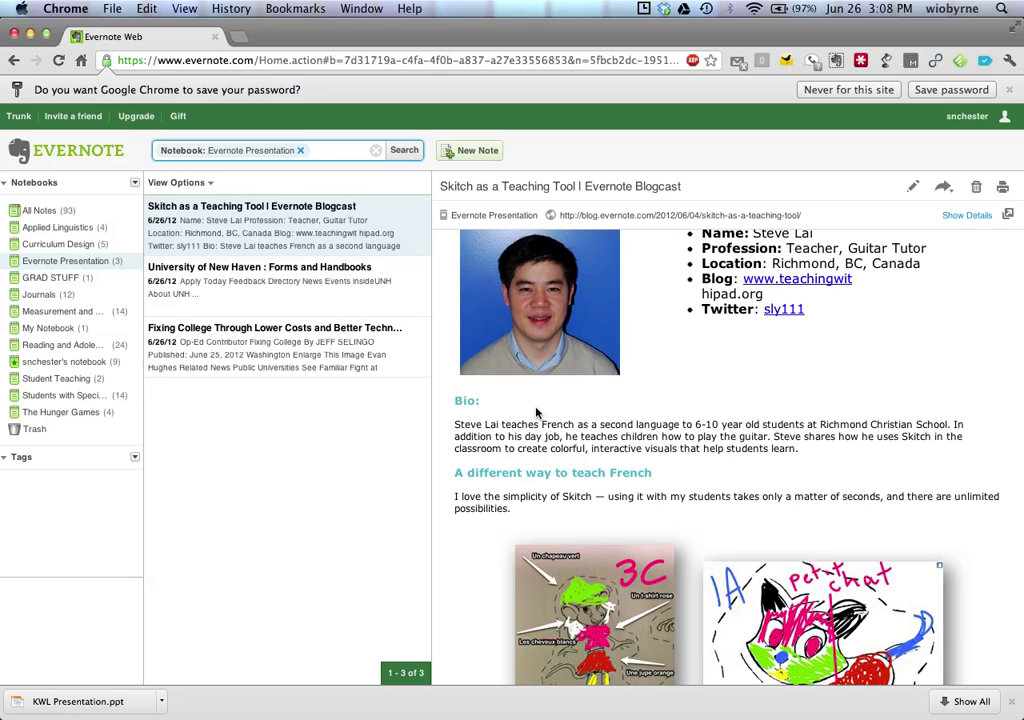
scroll(536, 412, "down", 10)
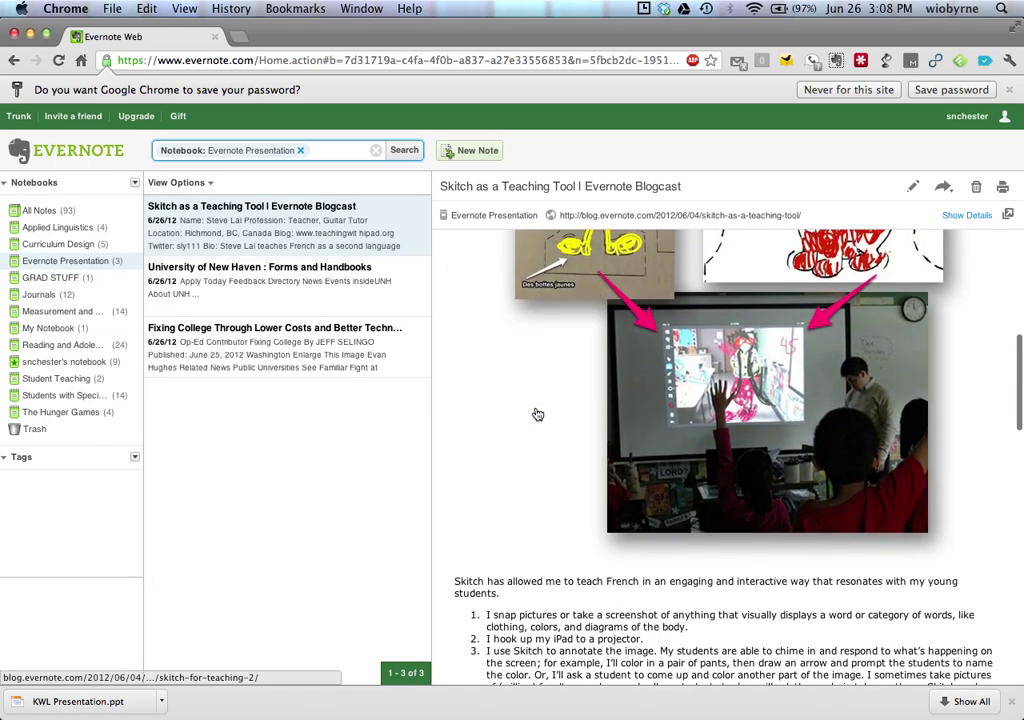
- Download the Student Teaching Post Observation Reflection Form for 2011–2012 from the University of New Haven : Forms and Handbooks note
left_click(274, 300)
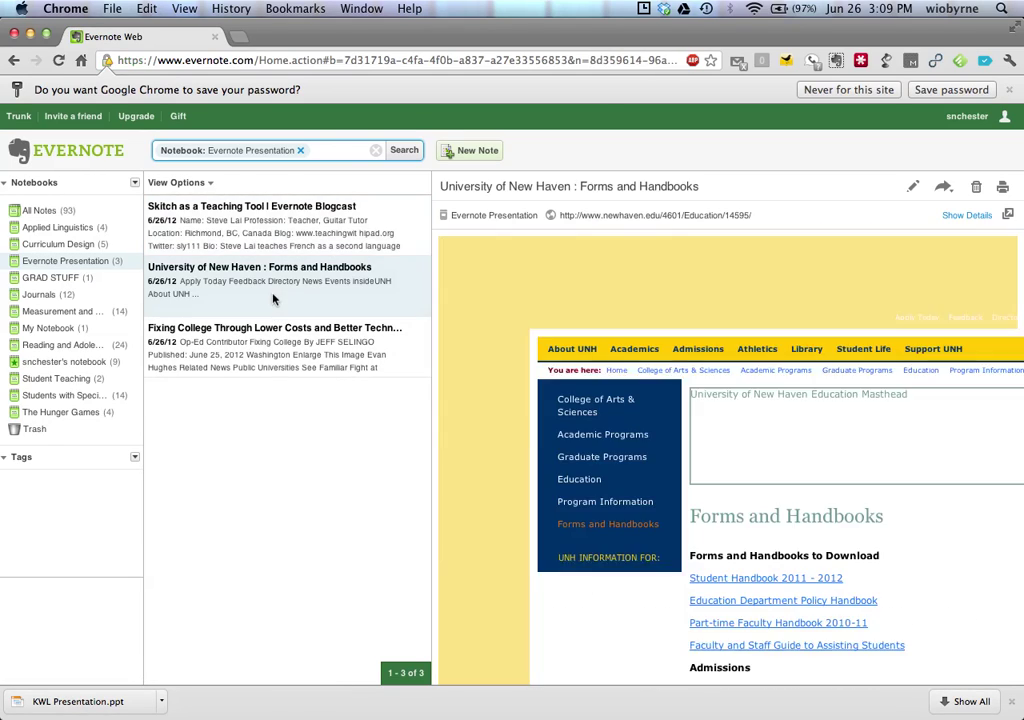
scroll(802, 498, "down", 5)
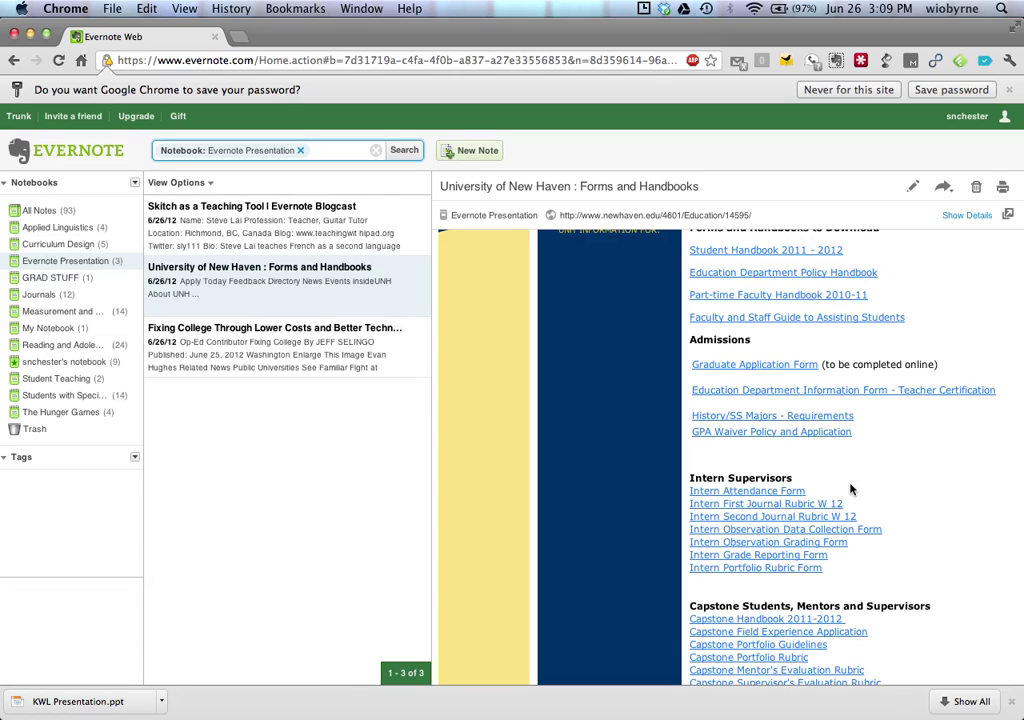
scroll(851, 489, "down", 3)
scroll(851, 489, "up", 10)
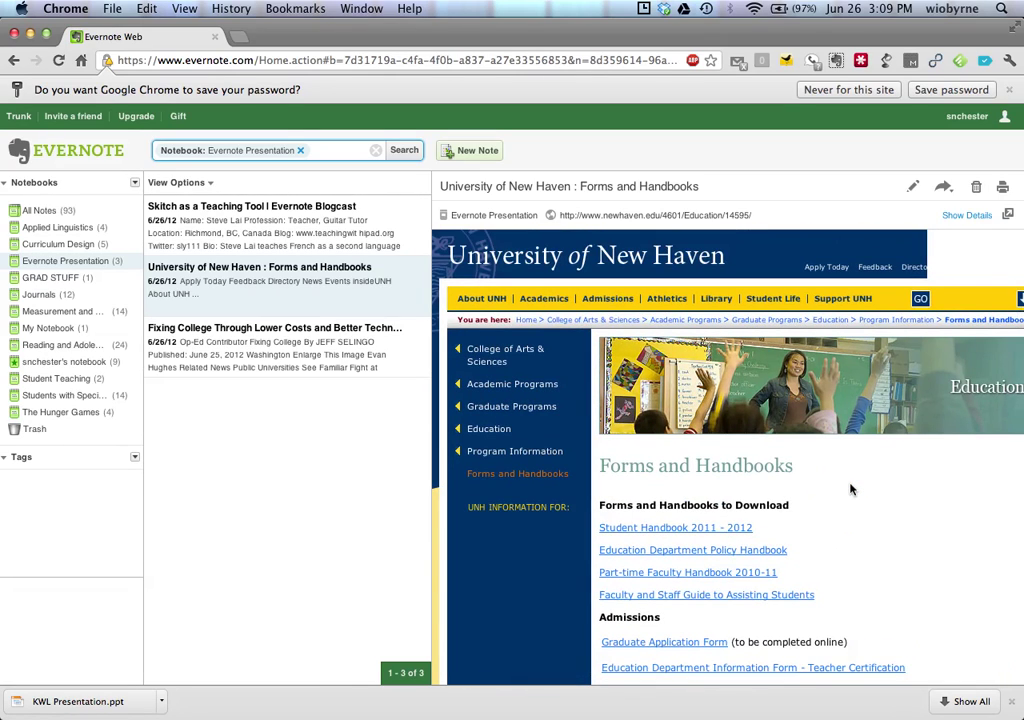
scroll(851, 489, "down", 10)
scroll(851, 489, "up", 3)
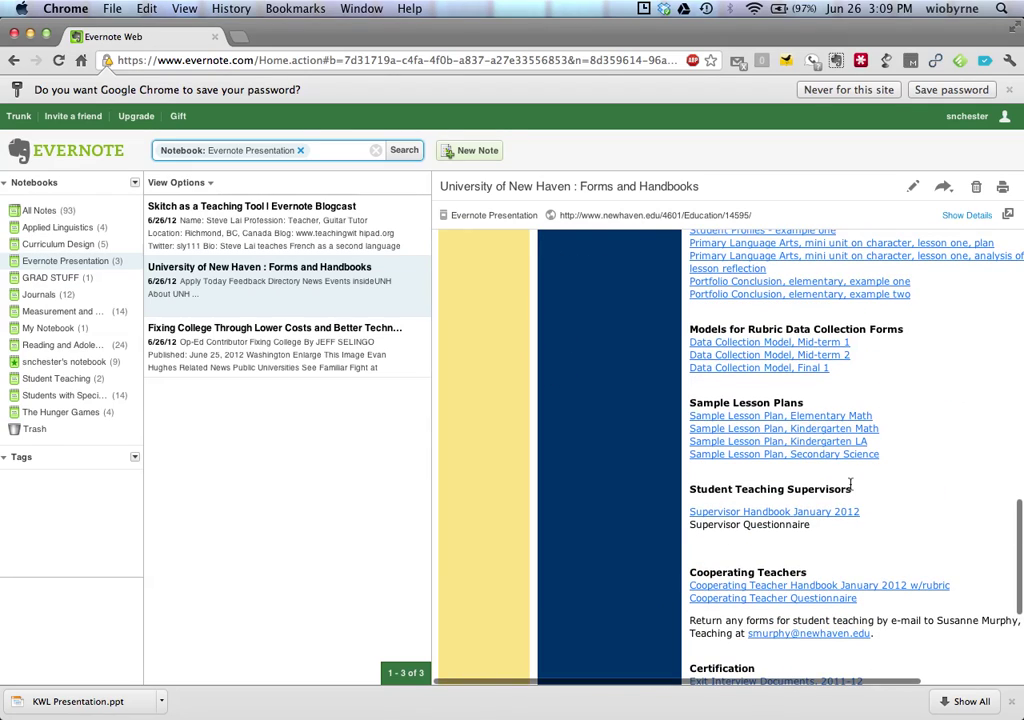
scroll(851, 489, "up", 5)
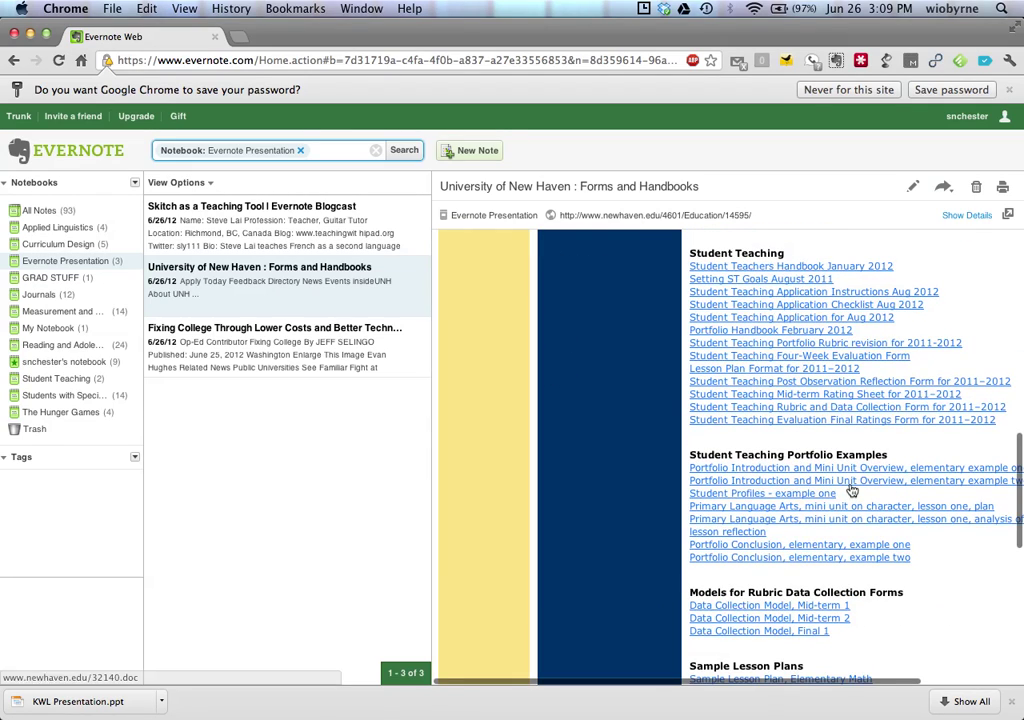
left_click(801, 389)
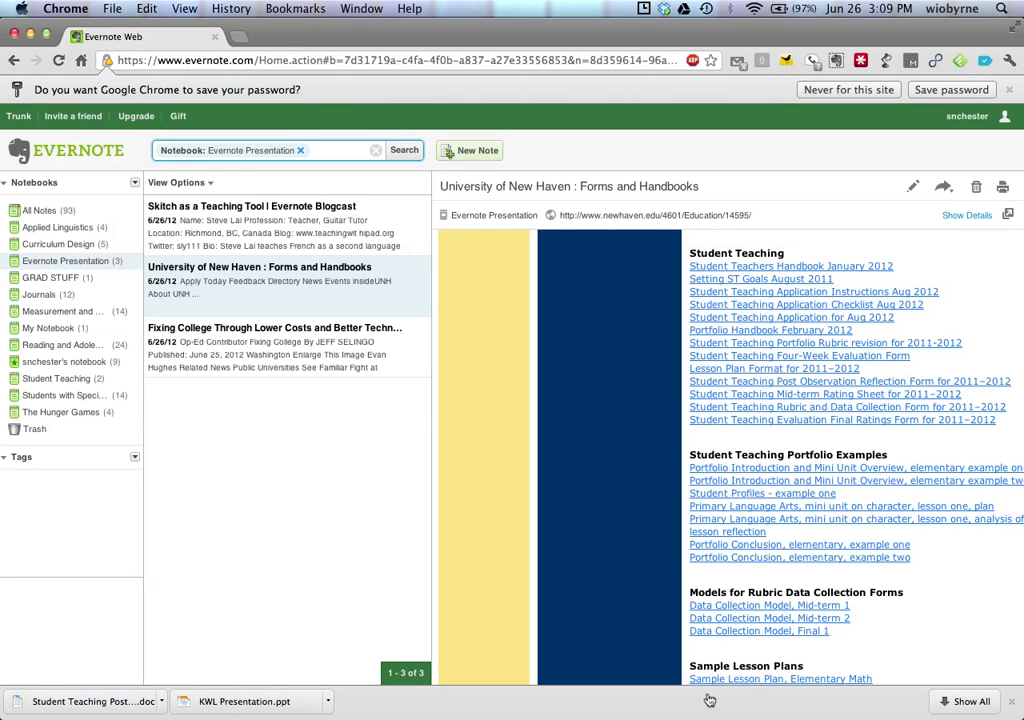
- Return to the start of the clipped Forms and Handbooks page and look across its full width
scroll(565, 500, "up", 10)
scroll(565, 500, "right", 2)
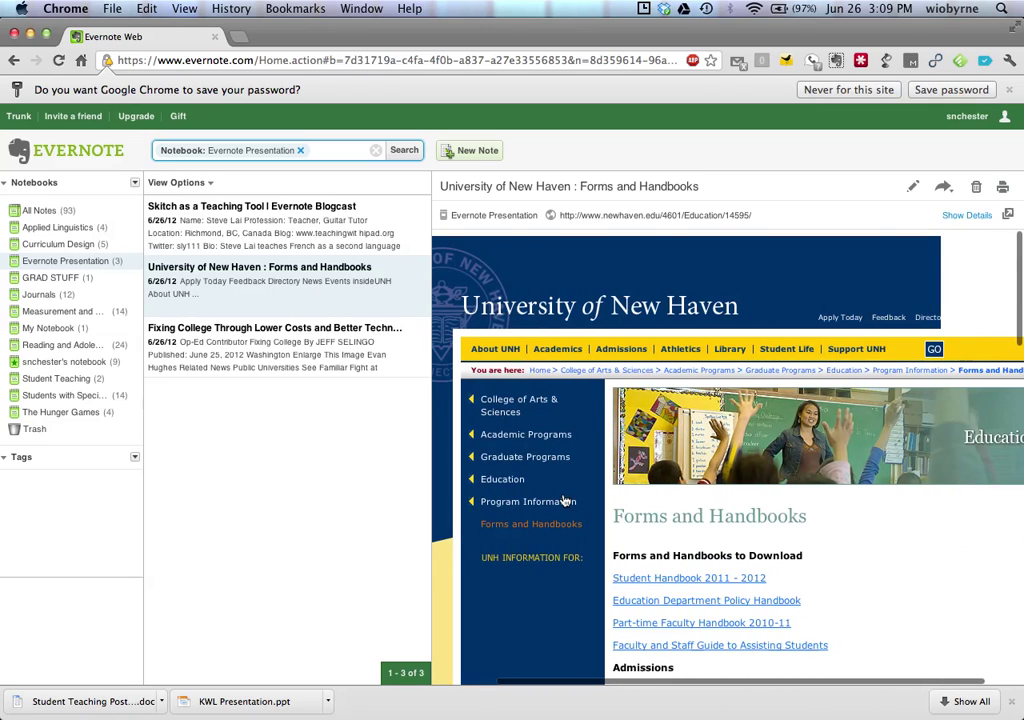
scroll(565, 500, "left", 3)
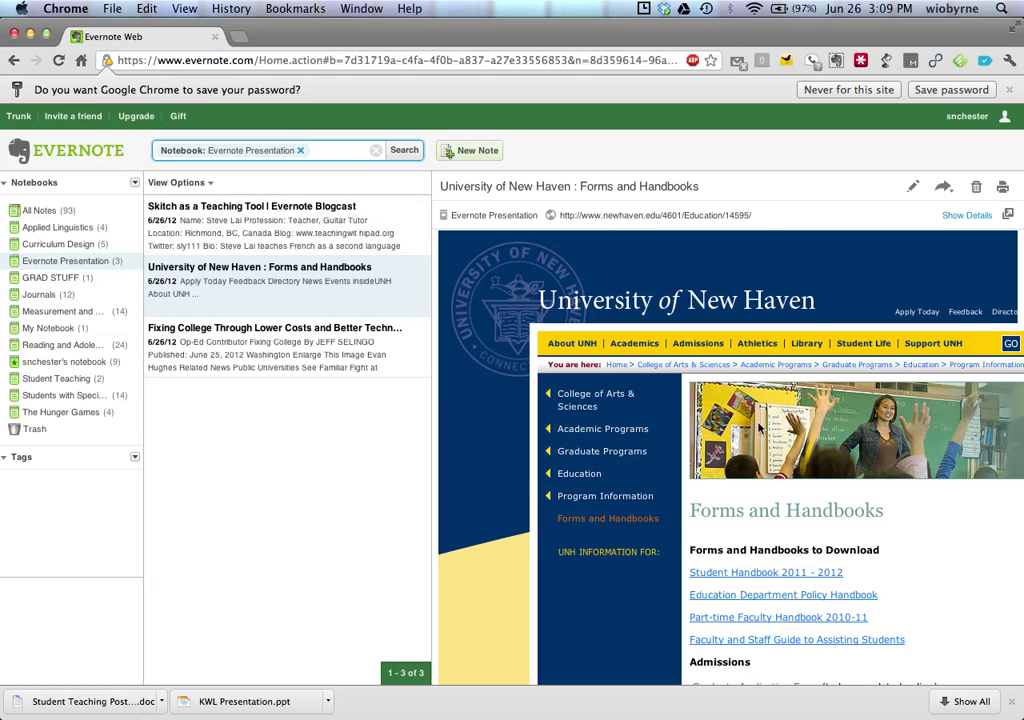
scroll(760, 428, "right", 5)
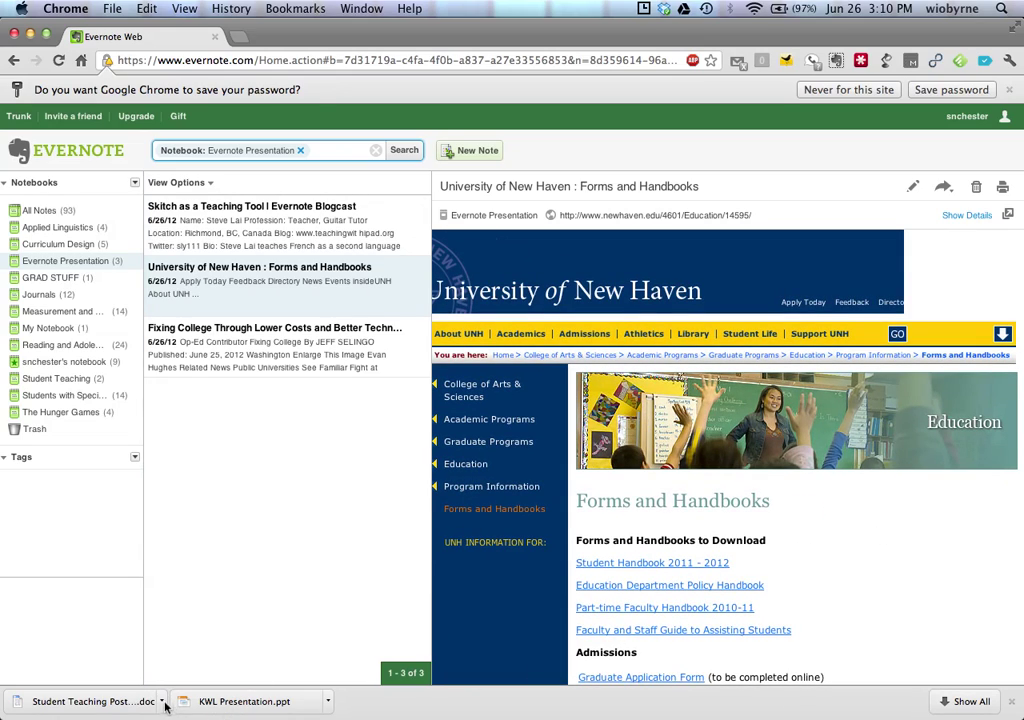
scroll(837, 617, "down", 2)
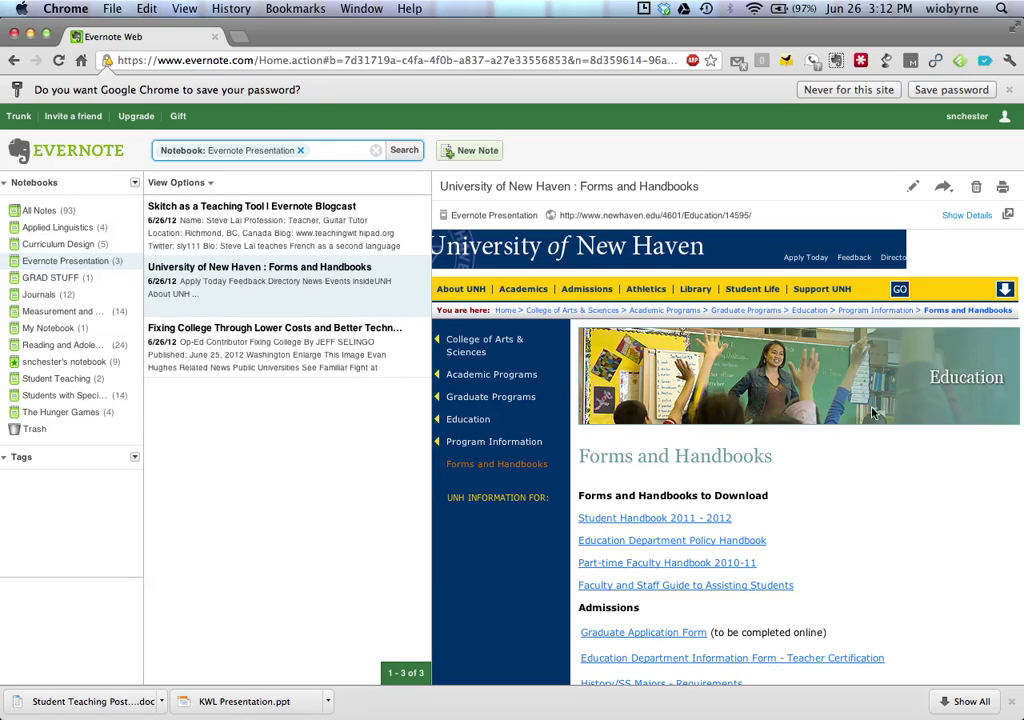
- Remove the Evernote Presentation notebook filter and search all notes for "kwl"
left_click(349, 152)
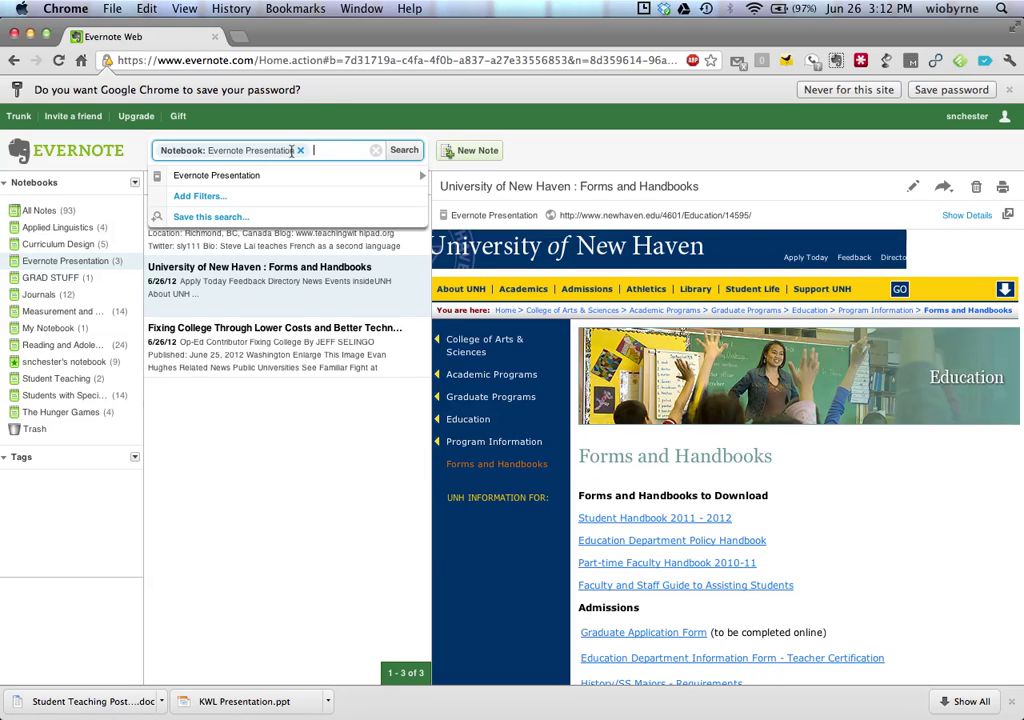
key("BackSpace")
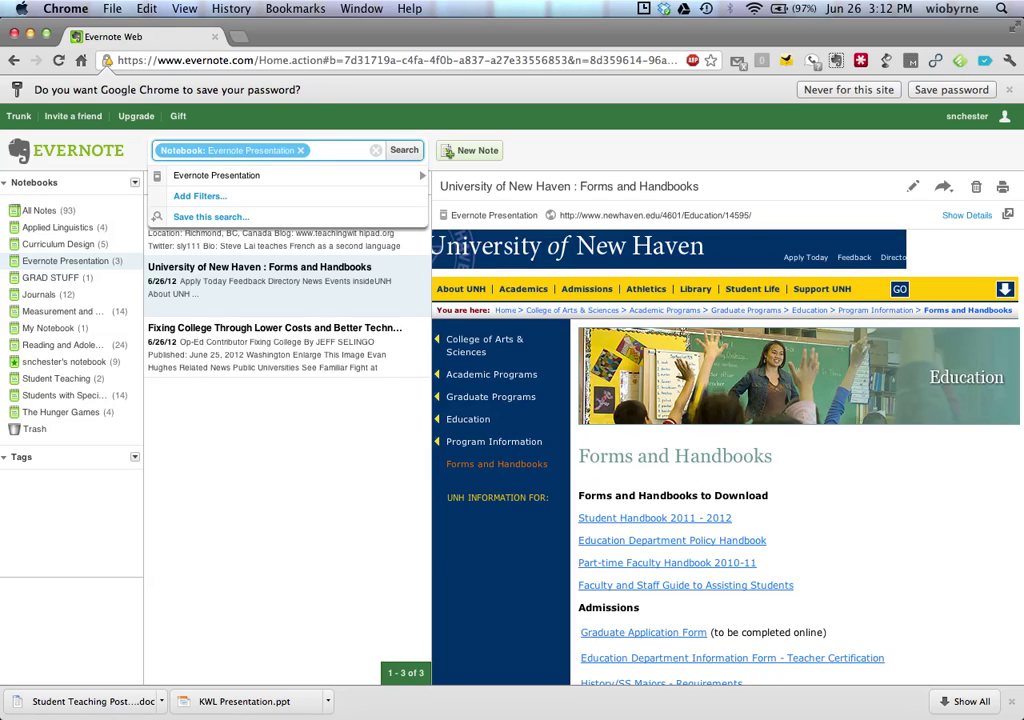
key("BackSpace")
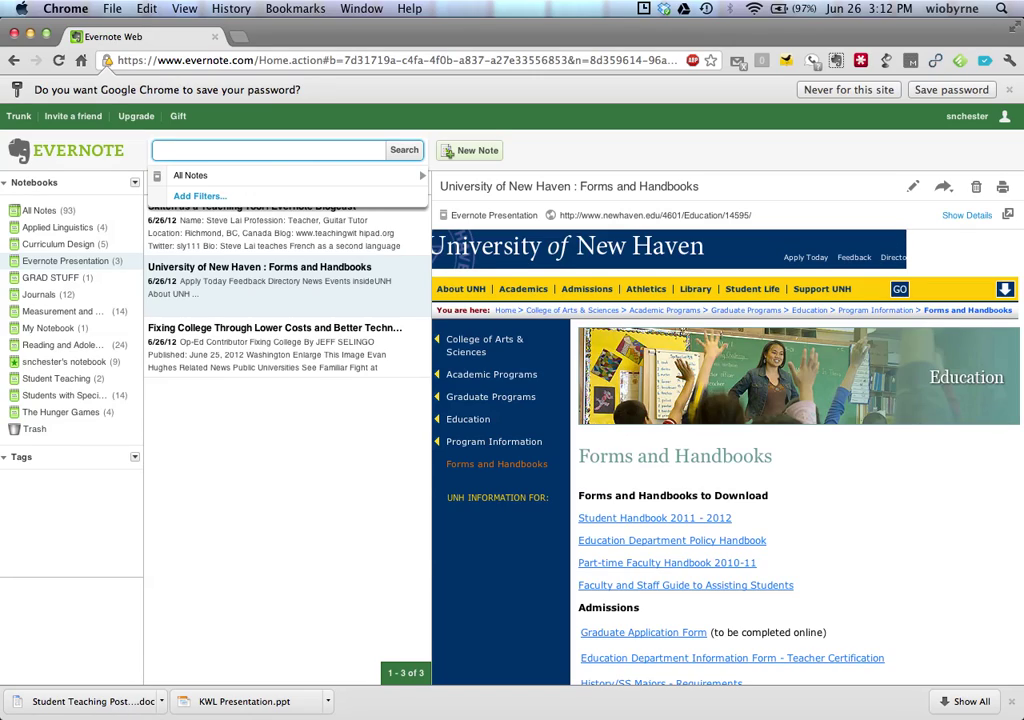
type("kwl")
key("Return")
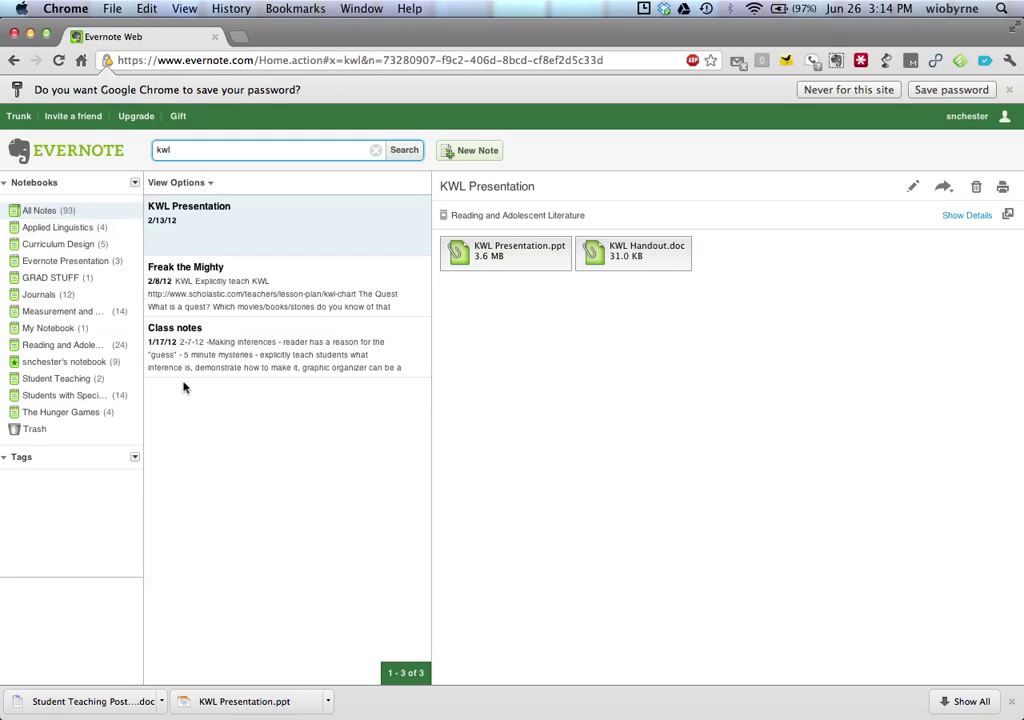
- Show the notes of the Evernote Presentation notebook, followed by those of the Reading and Adolescent Literature notebook
left_click(62, 264)
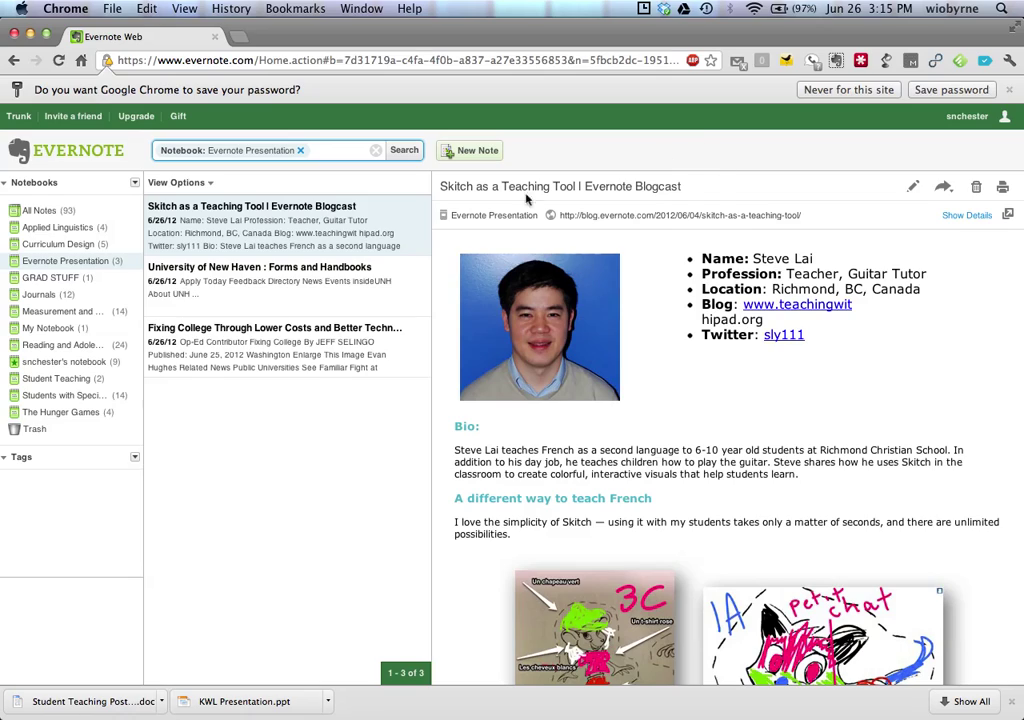
left_click(46, 346)
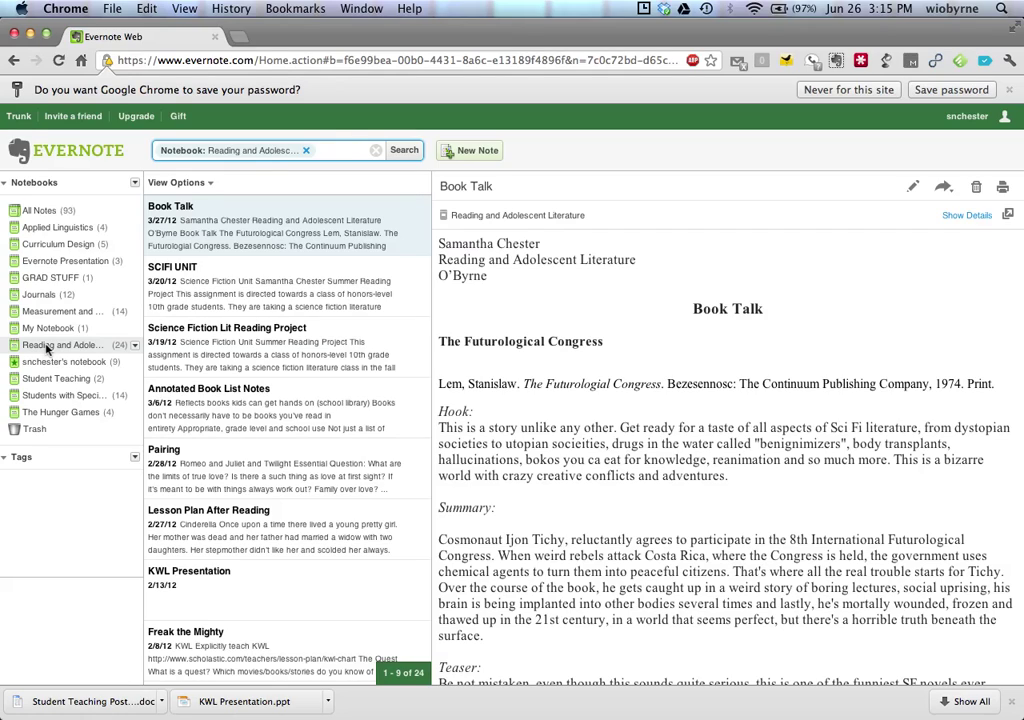
scroll(565, 327, "down", 1)
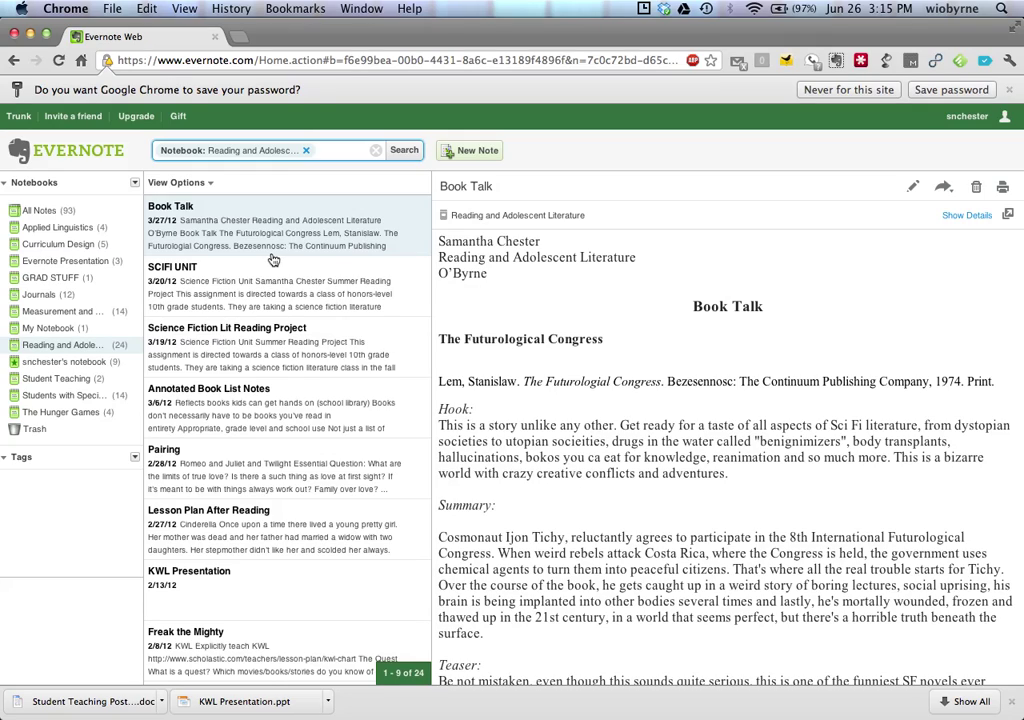
- Switch back to the Evernote Presentation notebook and examine the clipped Skitch as a Teaching Tool article
left_click(44, 260)
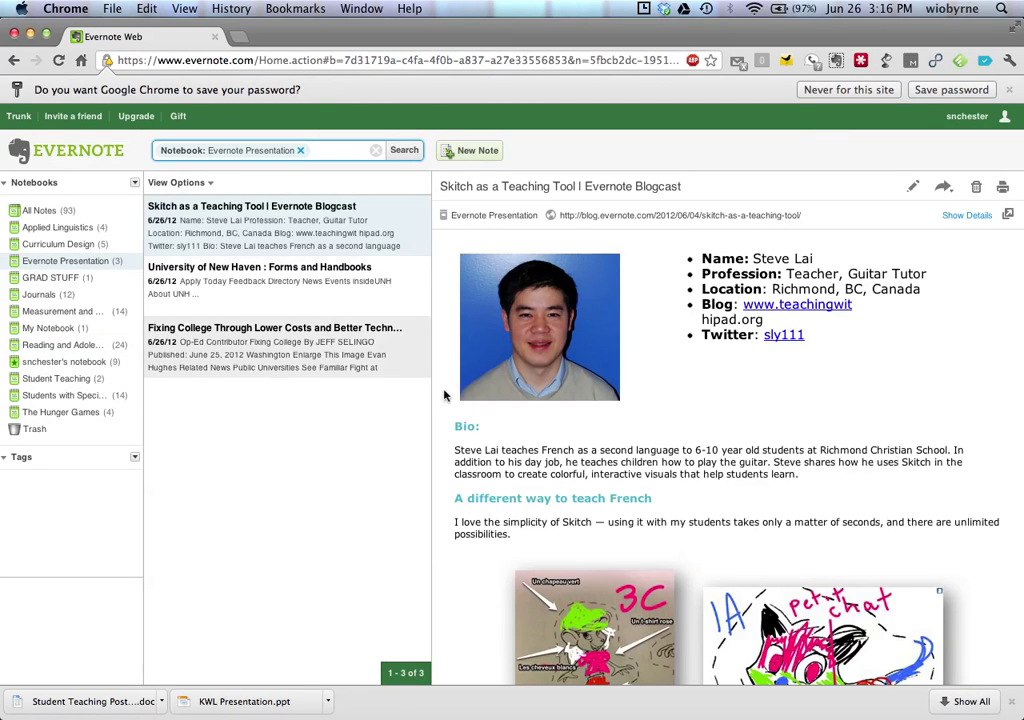
scroll(727, 501, "down", 10)
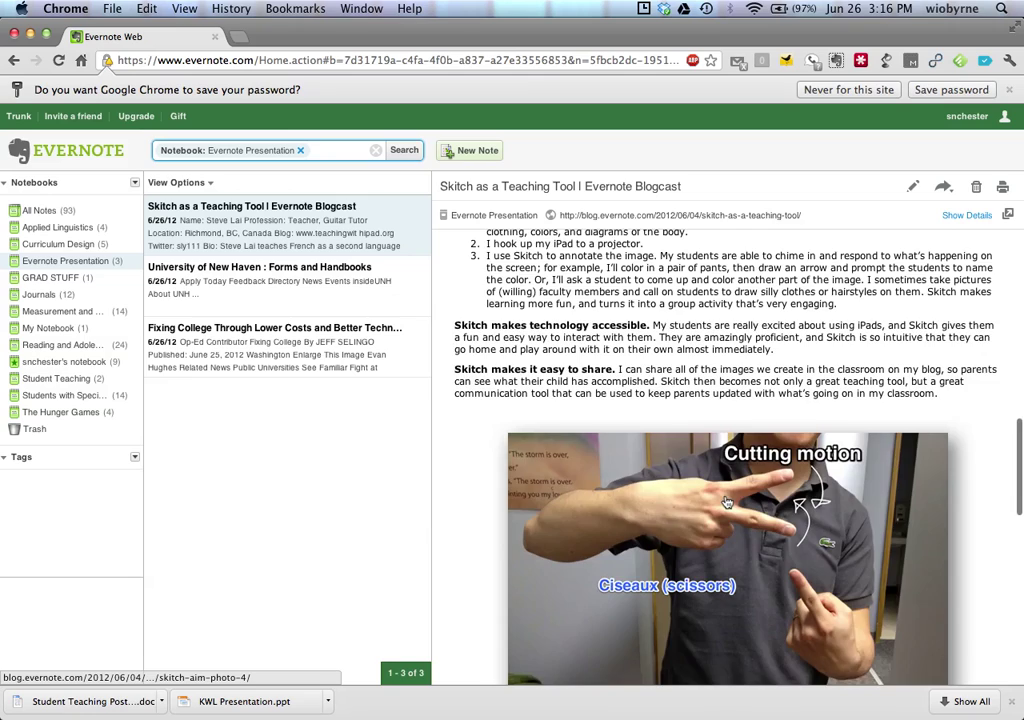
scroll(727, 500, "up", 6)
scroll(727, 501, "down", 10)
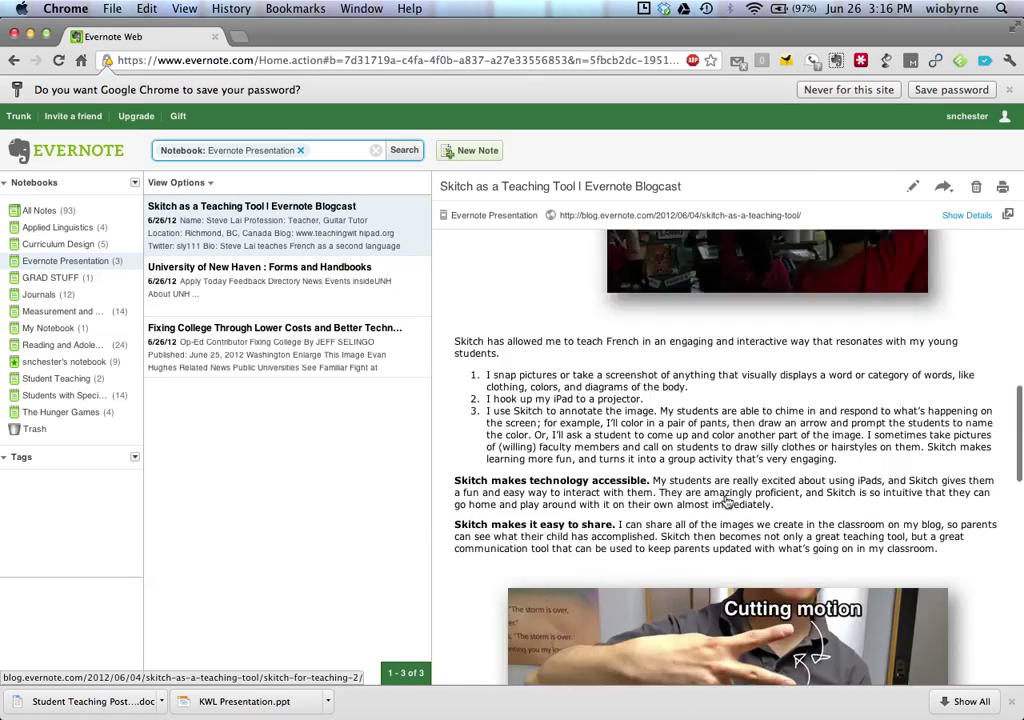
scroll(724, 497, "down", 5)
scroll(727, 500, "up", 8)
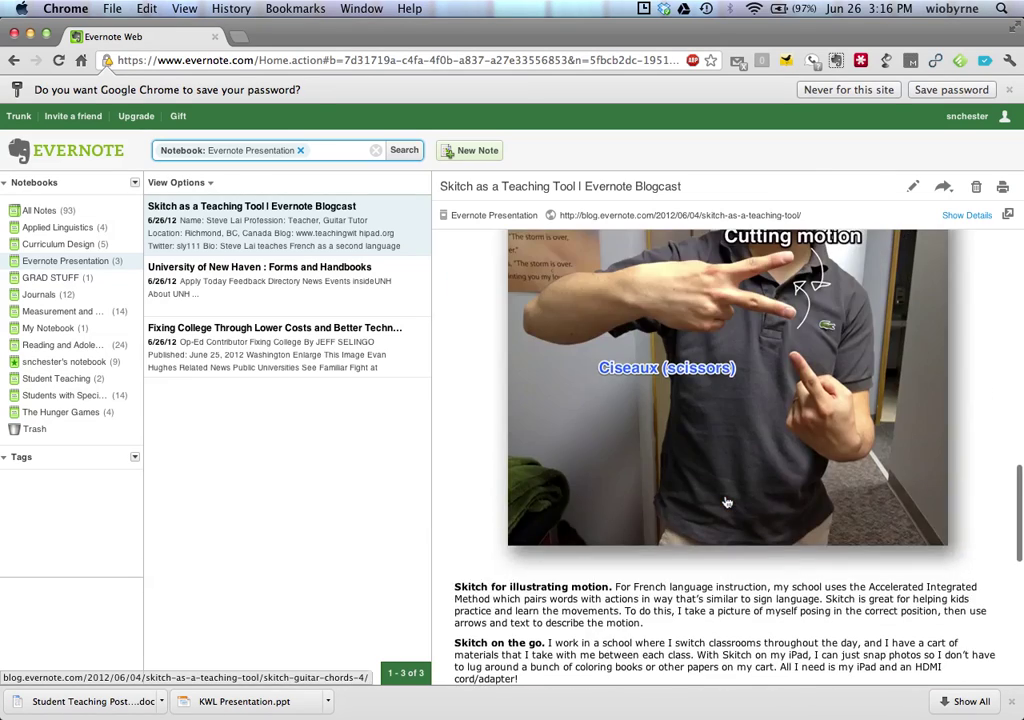